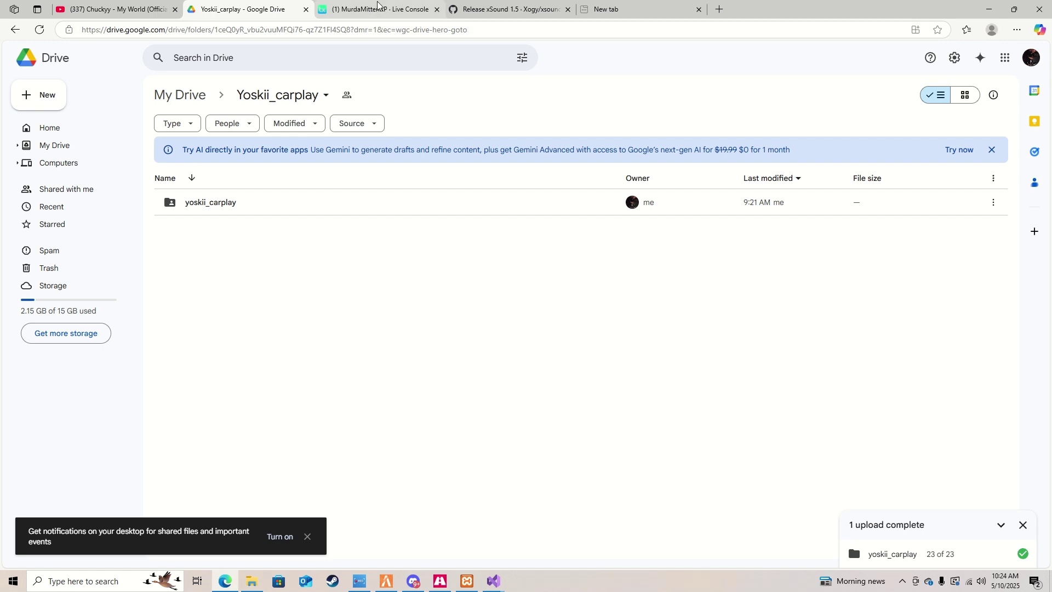
Upload the yoskii_carplay folder's 23 files into My Drive > Yoskii_carplay until 23 of 23 complete
mouse_move(376, 5)
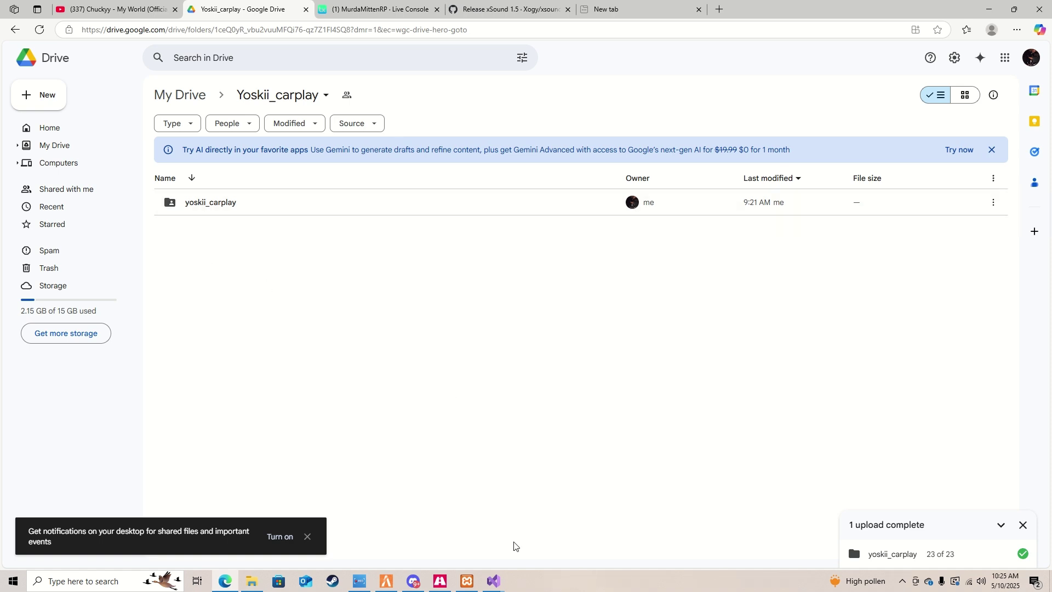
Open the server's resources folder and browse [standalone] and its ox_doorlock folder
click(252, 582)
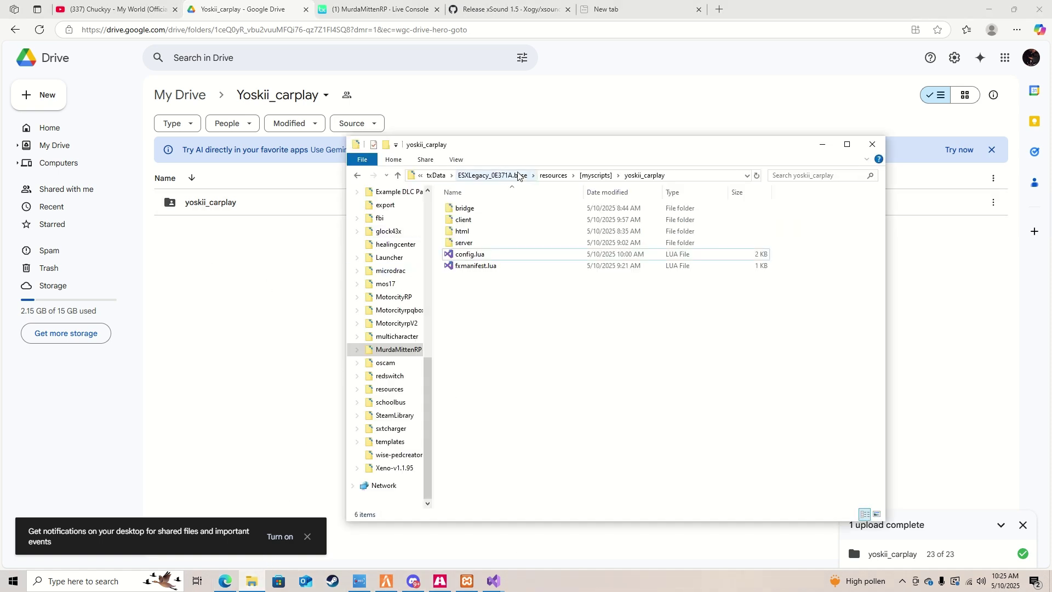
click(497, 176)
double_click(489, 232)
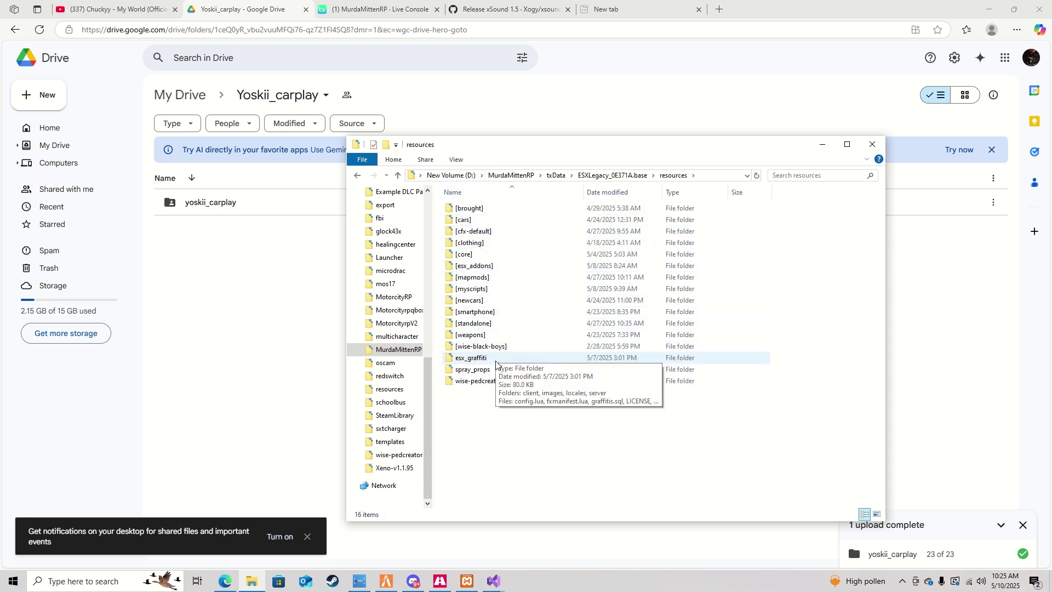
double_click(477, 327)
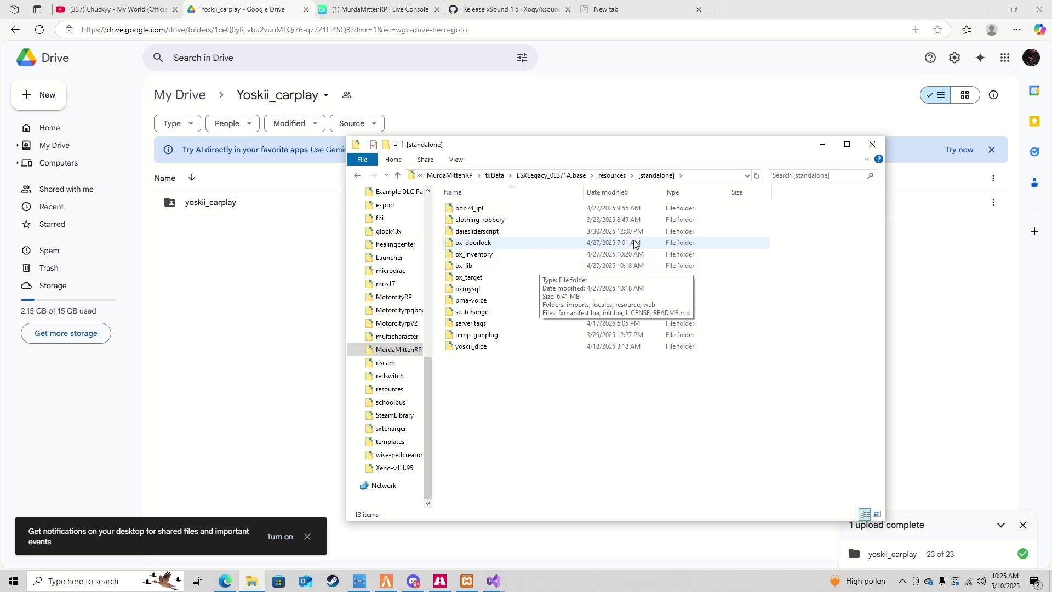
double_click(500, 243)
click(597, 176)
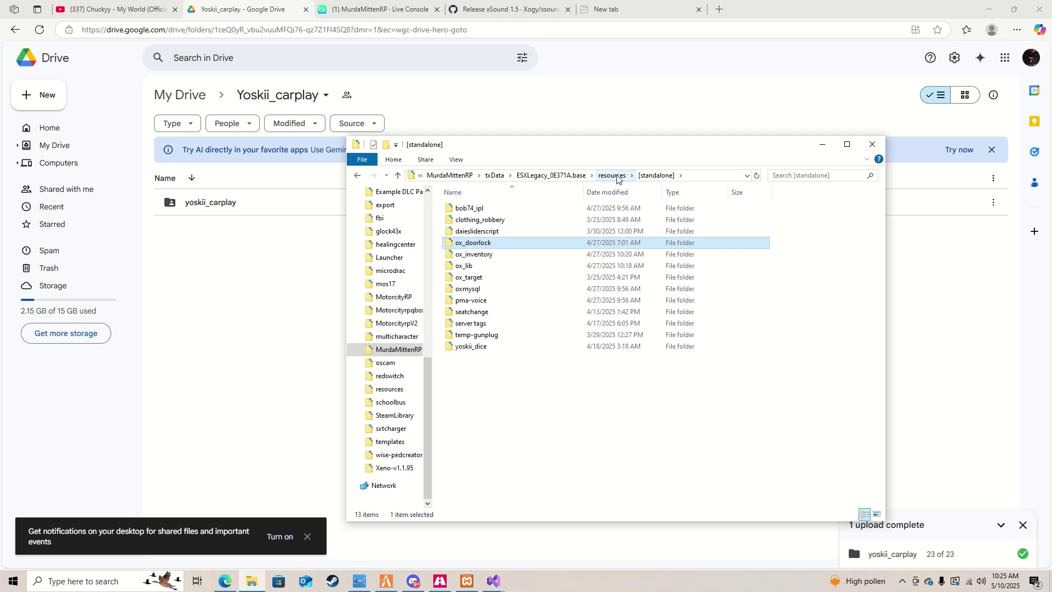
Check [smartphone], then find yoskii_carplay in [myscripts] and return to the txAdmin Live Console
click(612, 175)
double_click(476, 315)
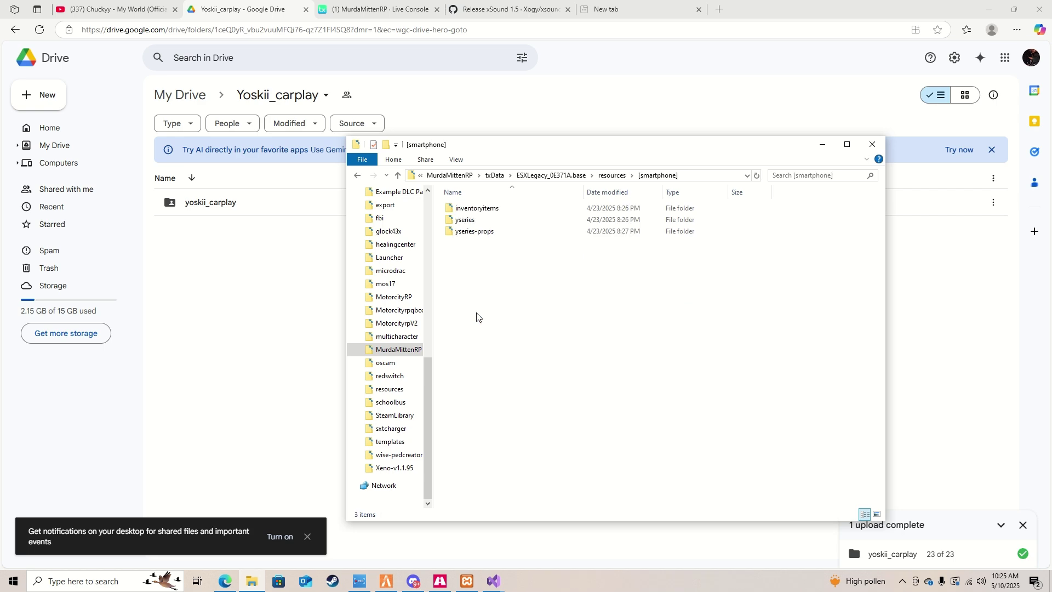
click(607, 176)
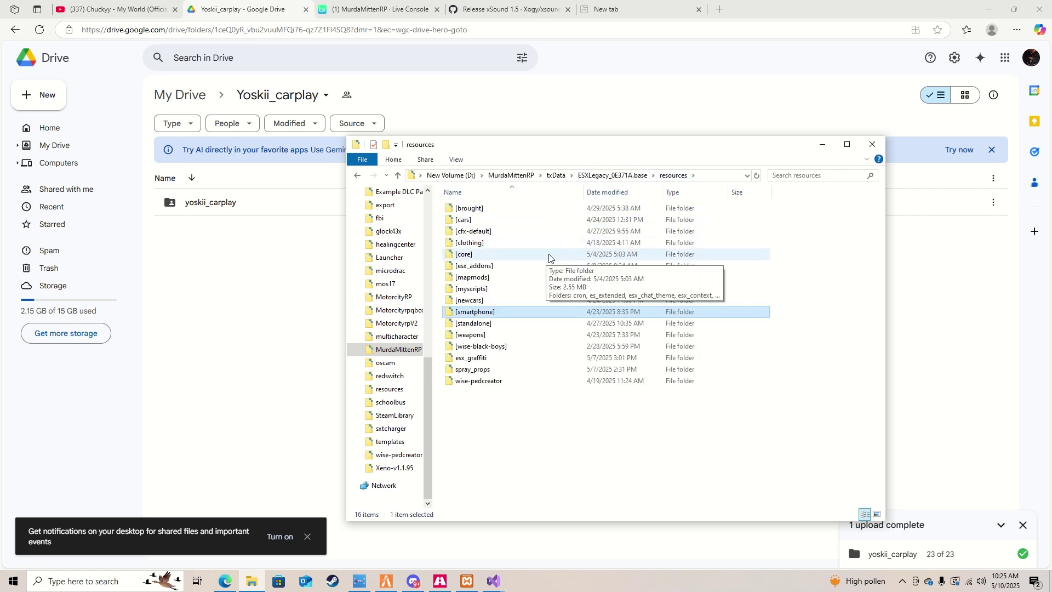
double_click(526, 289)
scroll(569, 392, down, 9)
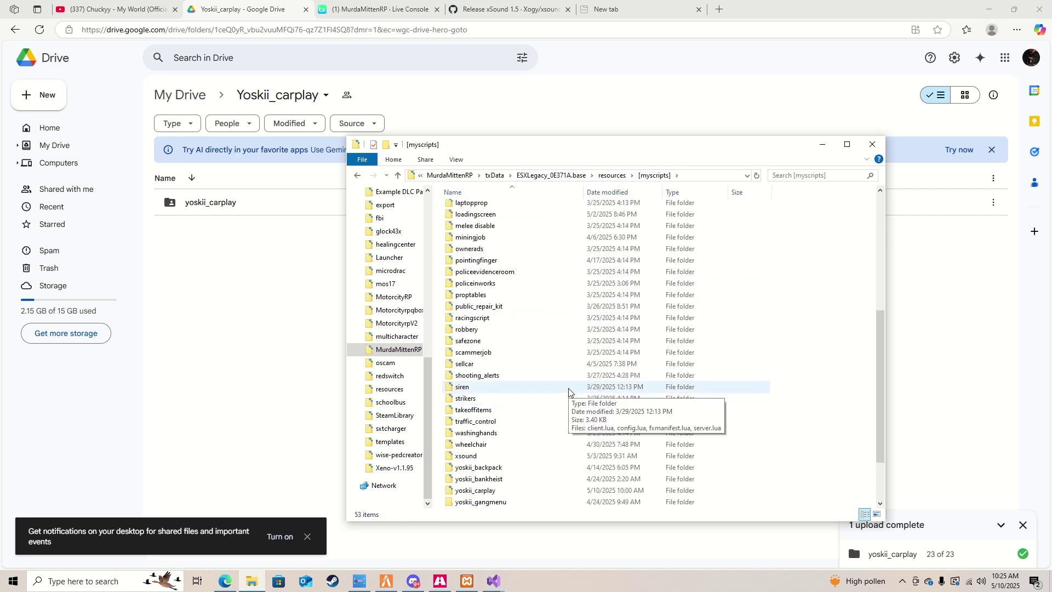
scroll(569, 393, down, 2)
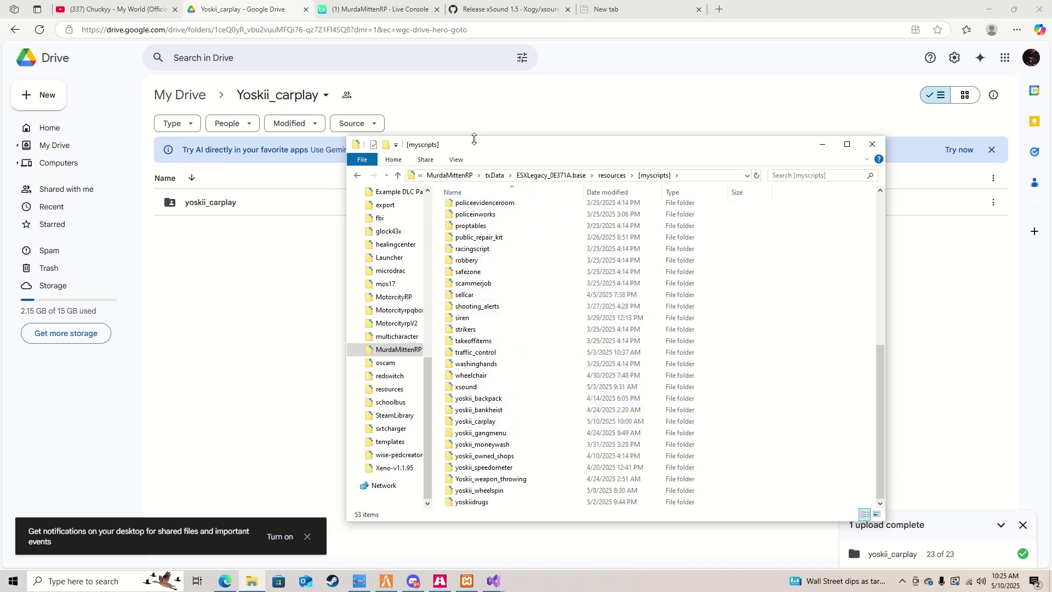
click(378, 9)
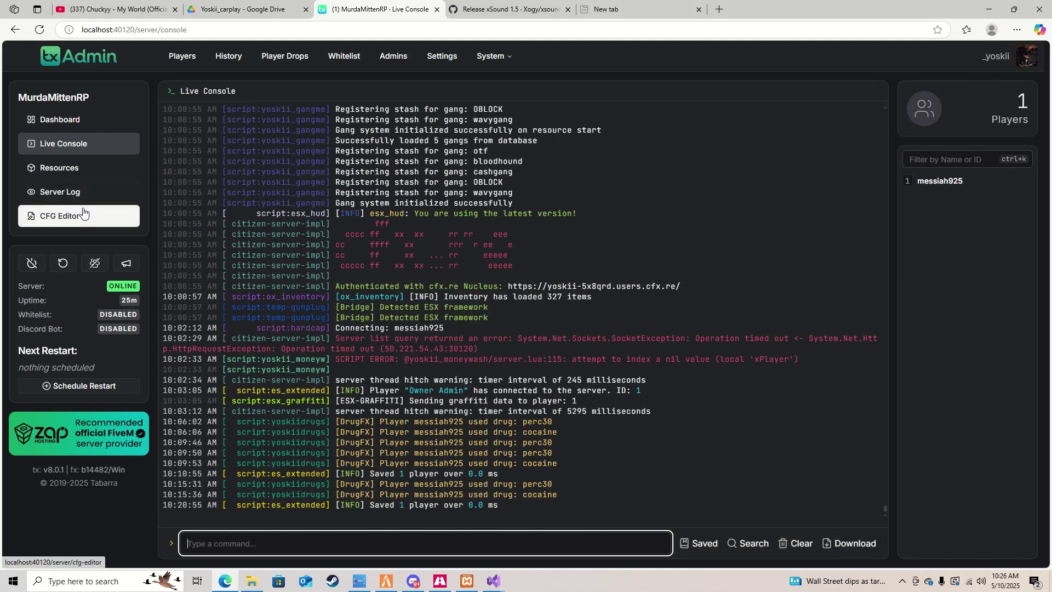
Scroll the txAdmin CFG Editor to the ESX Addons ensure lines, including ensure [myscripts]
click(58, 216)
scroll(355, 264, down, 15)
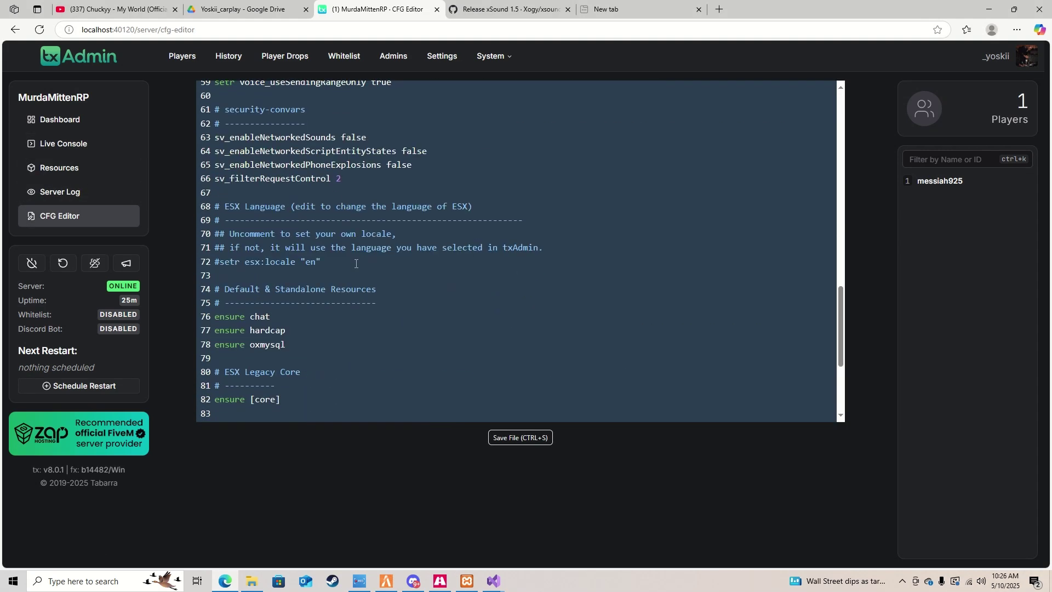
scroll(356, 263, down, 4)
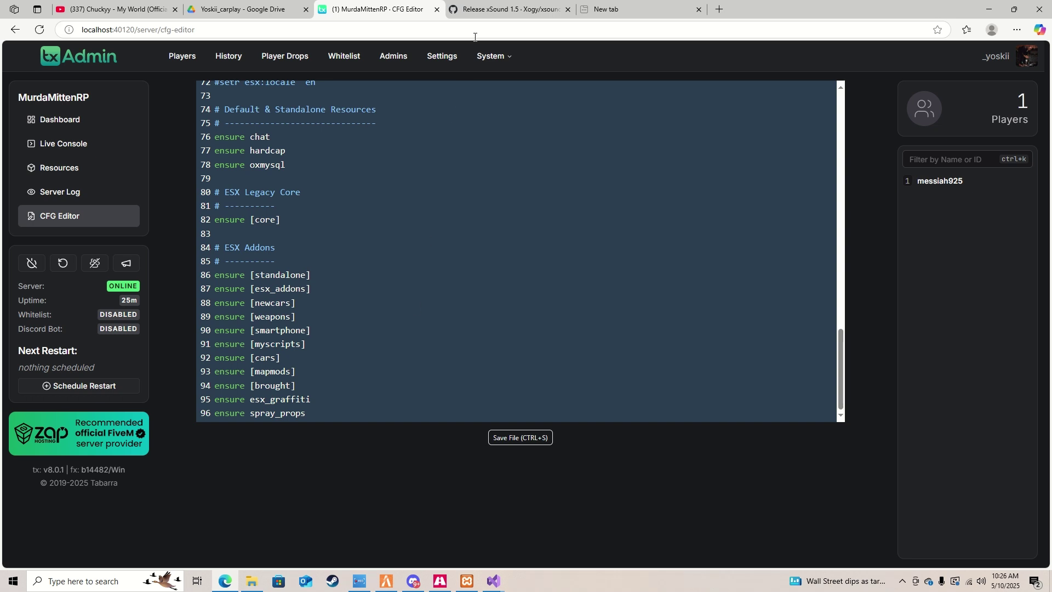
click(495, 6)
click(313, 208)
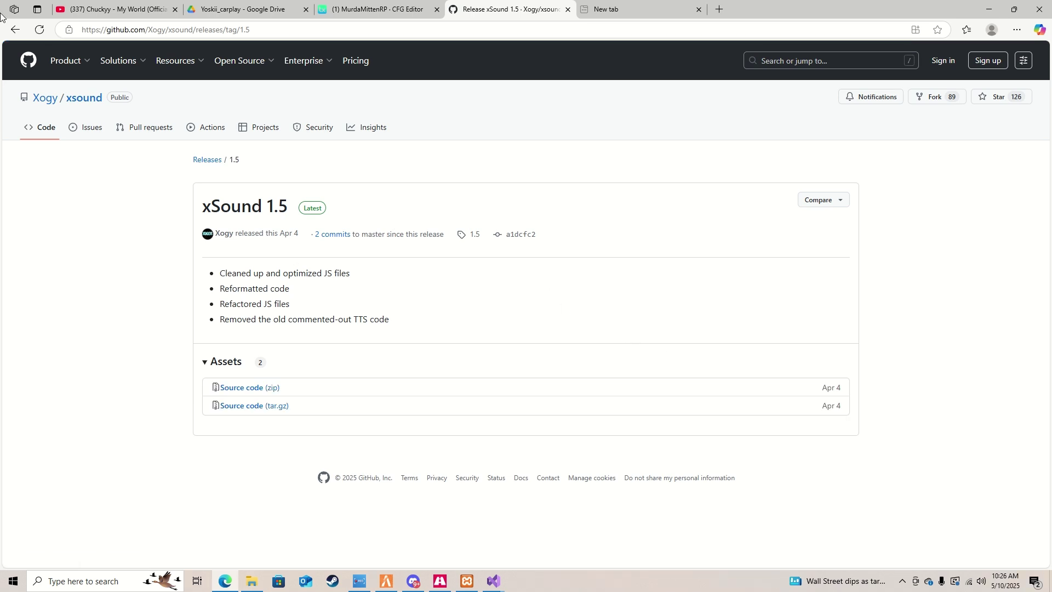
click(15, 30)
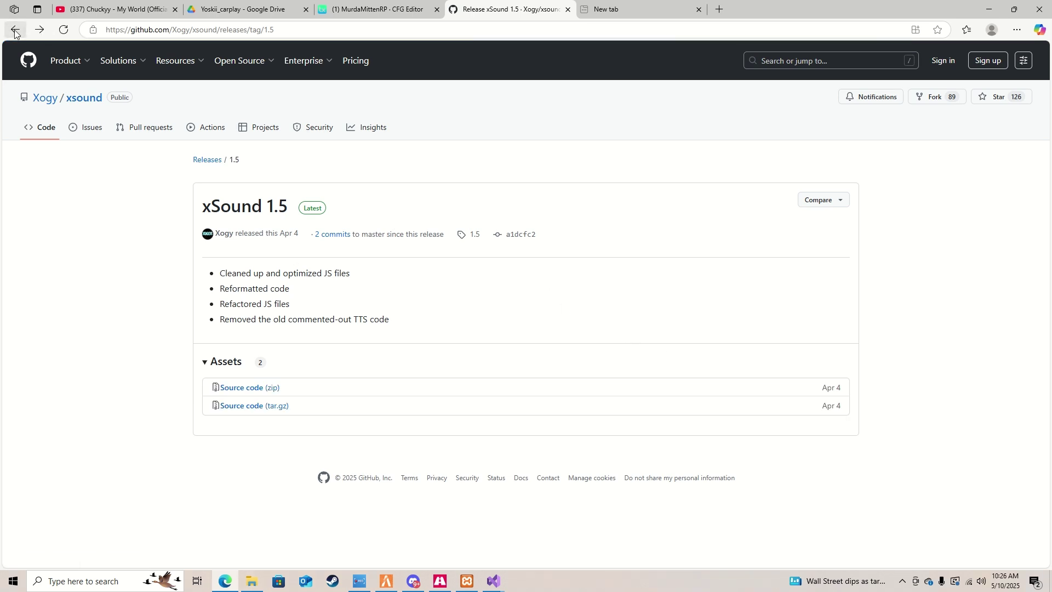
click(14, 31)
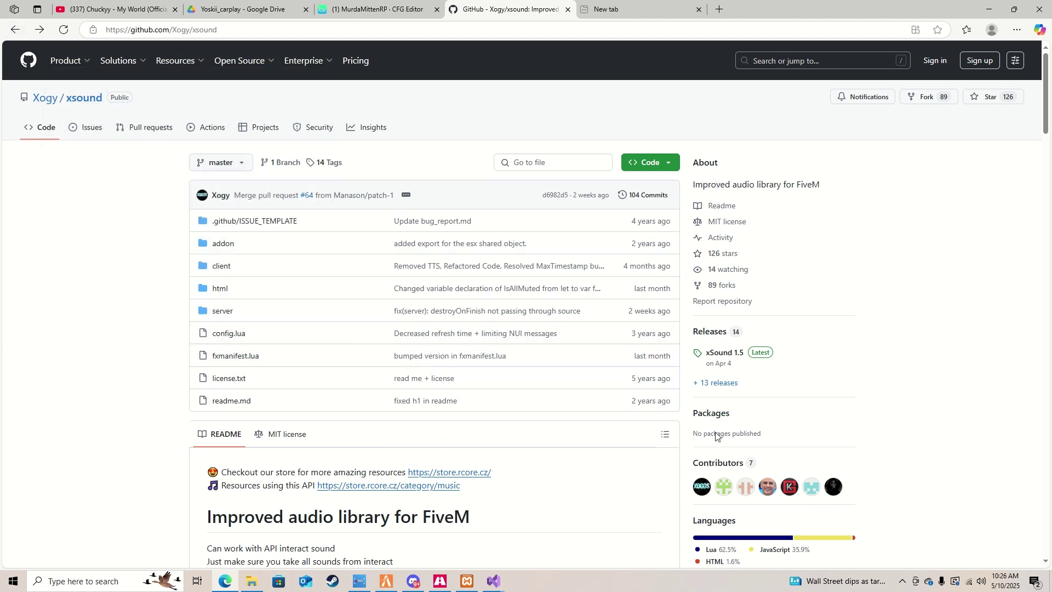
click(760, 352)
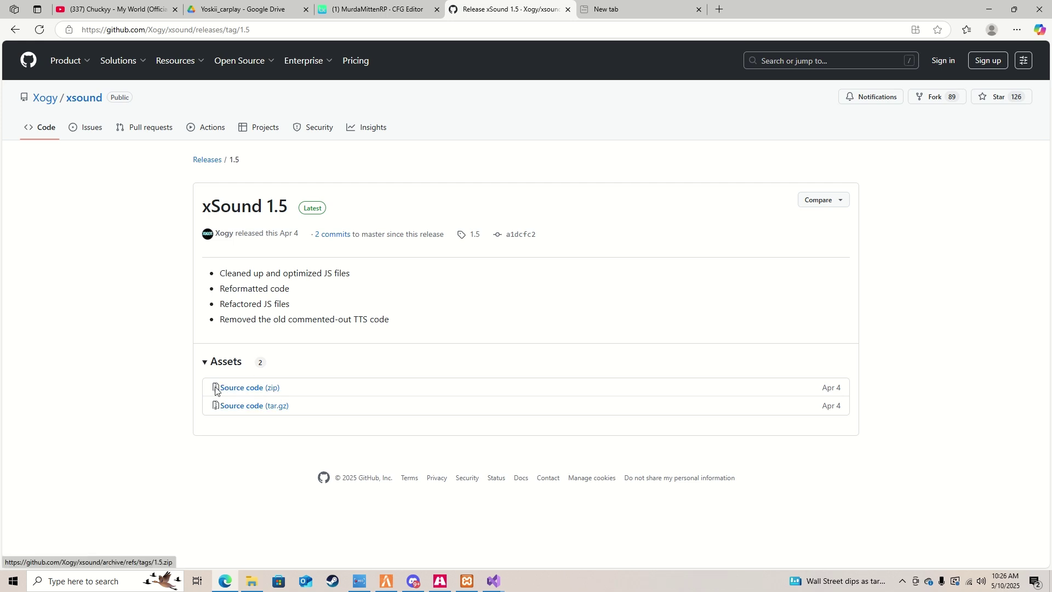
click(1016, 29)
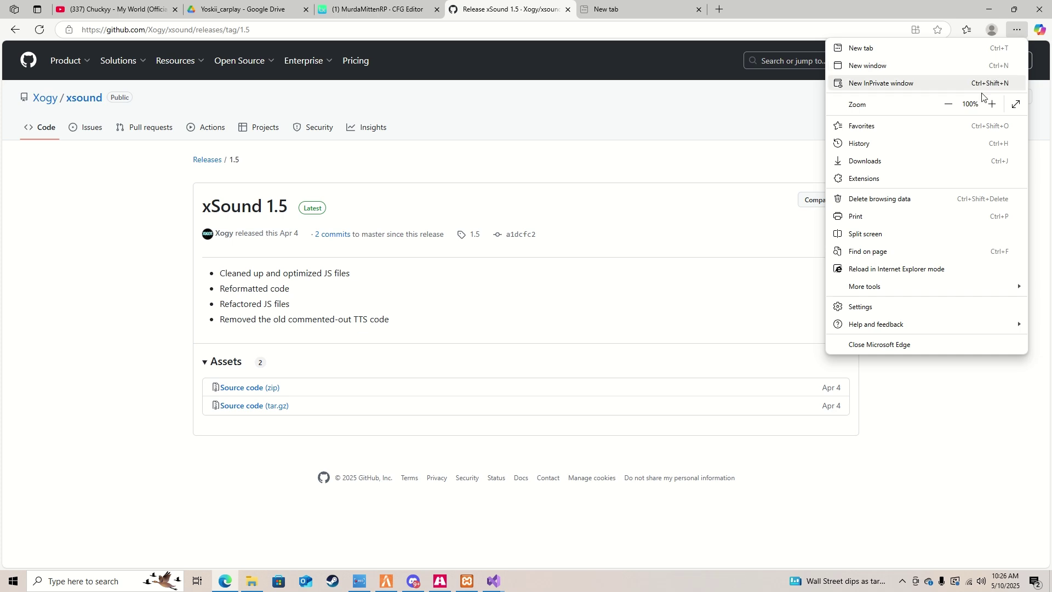
click(916, 159)
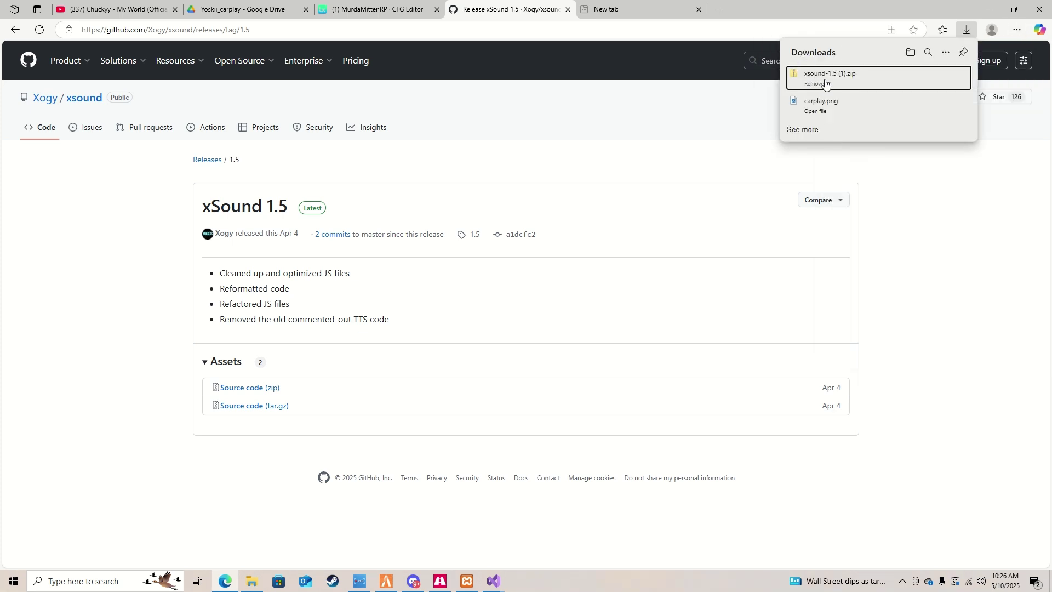
click(725, 112)
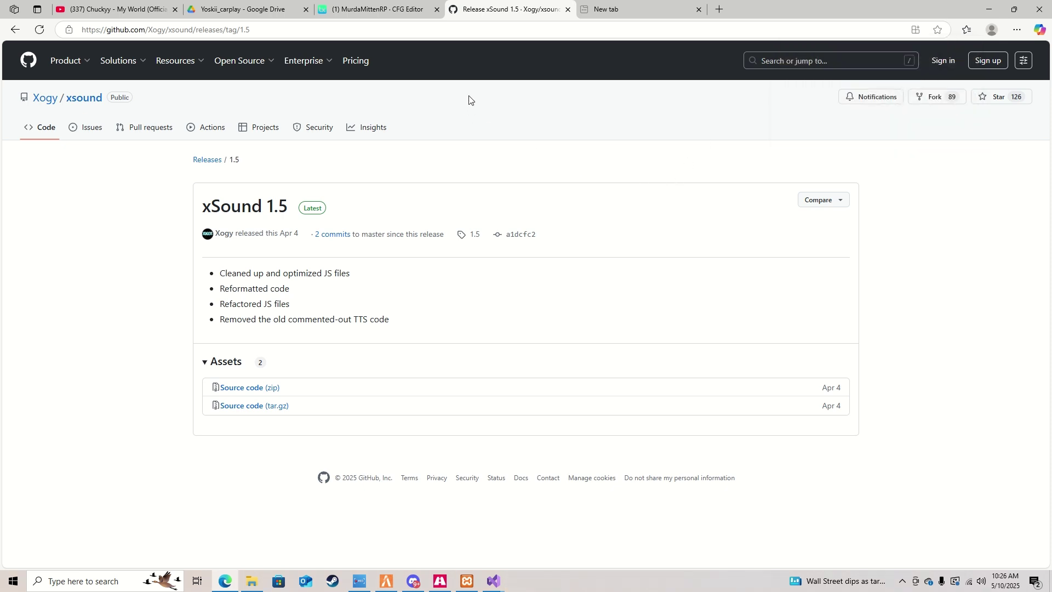
Glance at the CFG Editor and YouTube song tabs, then go back into FiveM
click(411, 12)
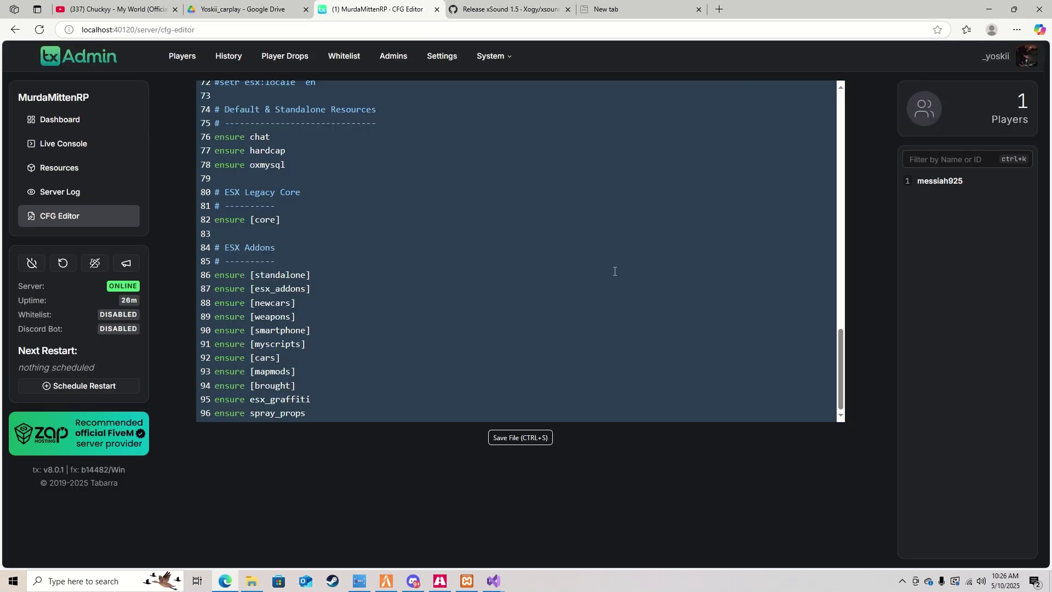
click(118, 7)
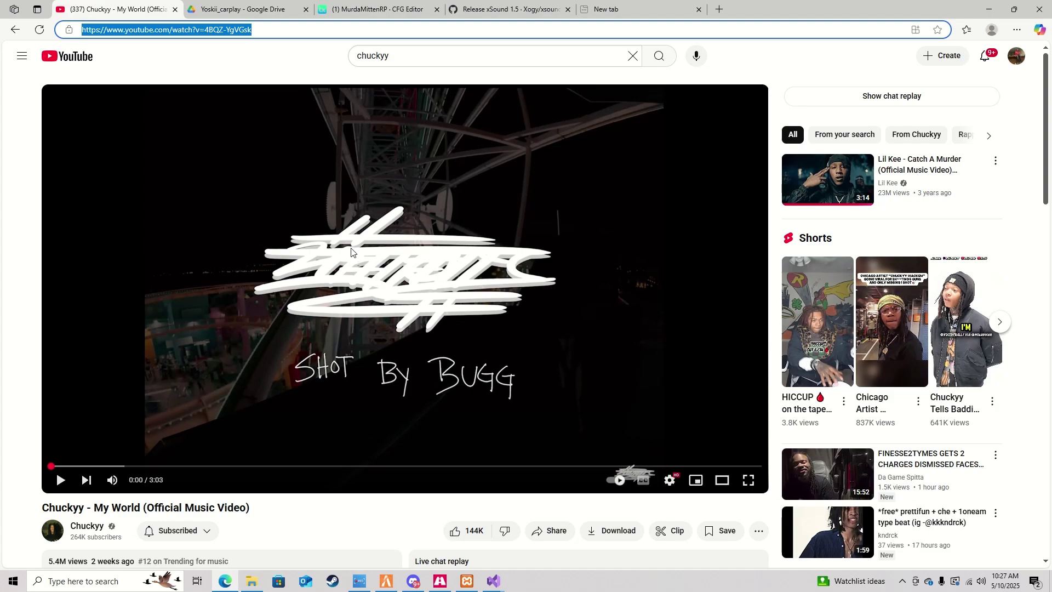
click(387, 580)
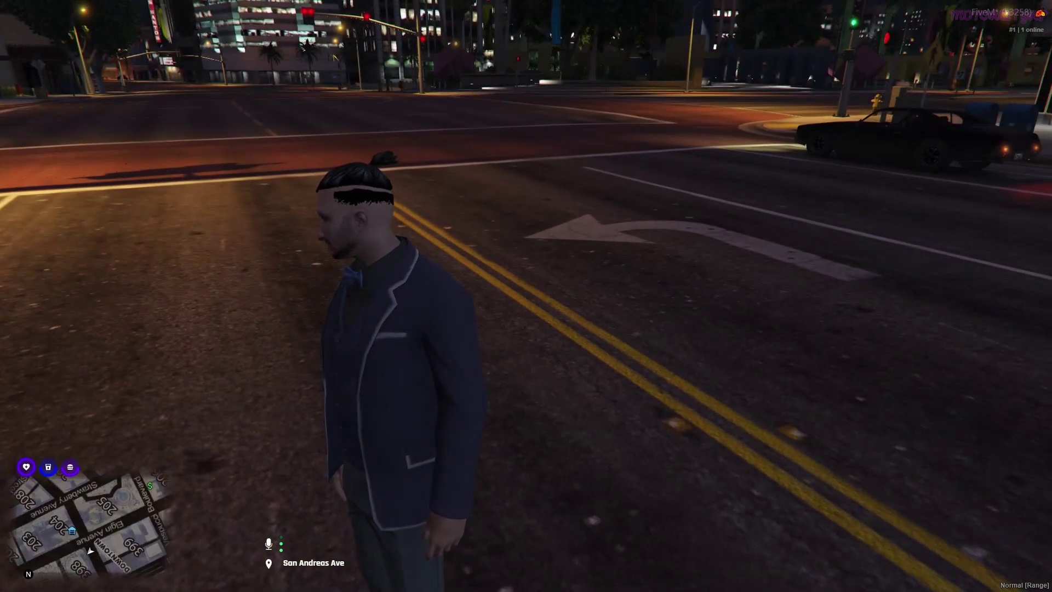
Set a waypoint on the full-screen city map and resume play
key(Escape)
click(737, 461)
scroll(634, 360, down, 5)
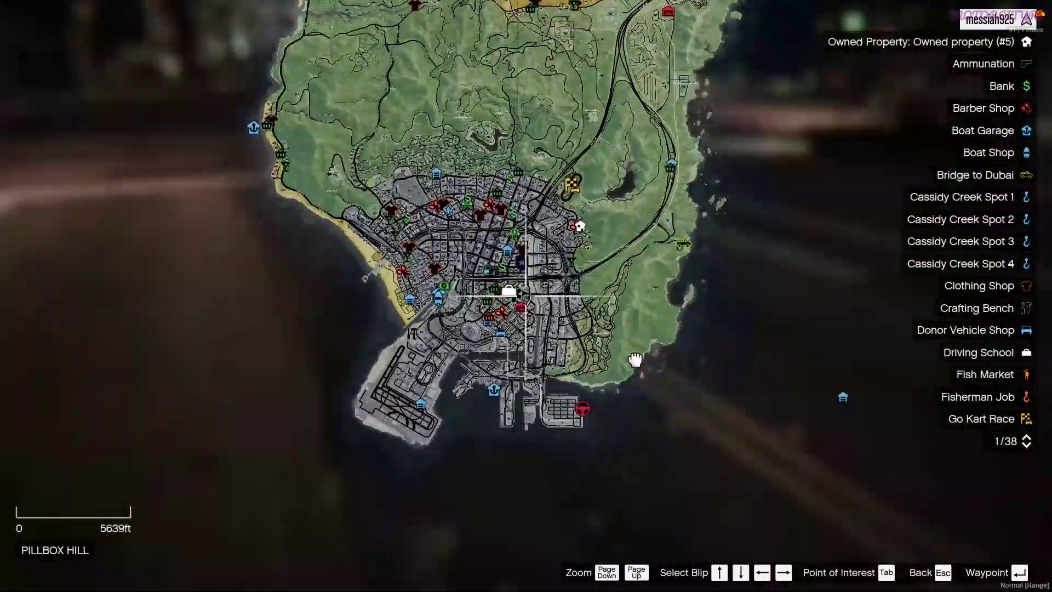
click(653, 309)
key(Escape)
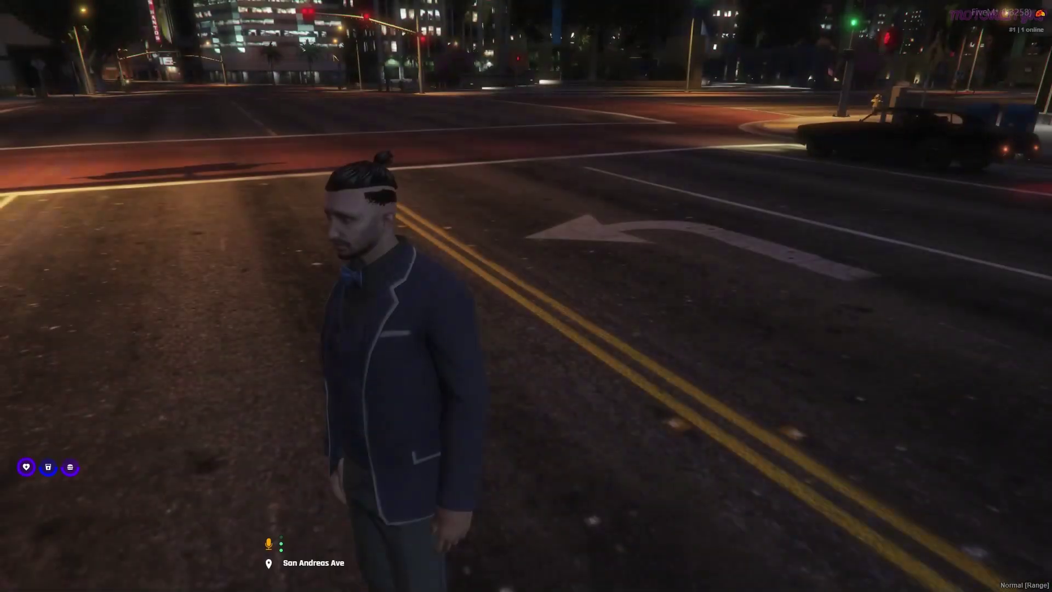
Teleport to the waypoint with /tpm and step onto the vehicle shop marker
text(t/tpm)
key(Return)
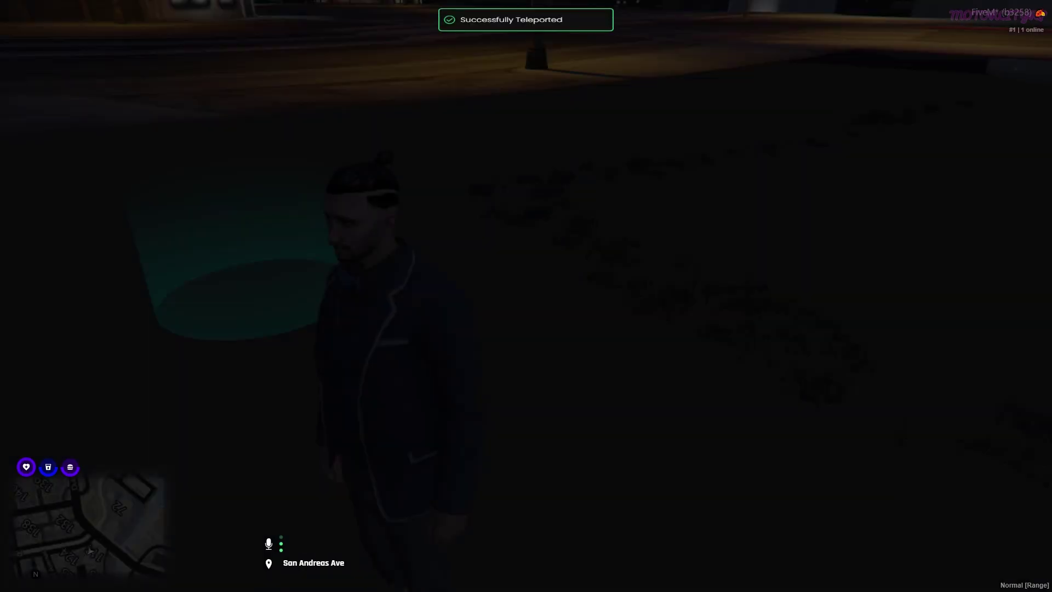
key(w)
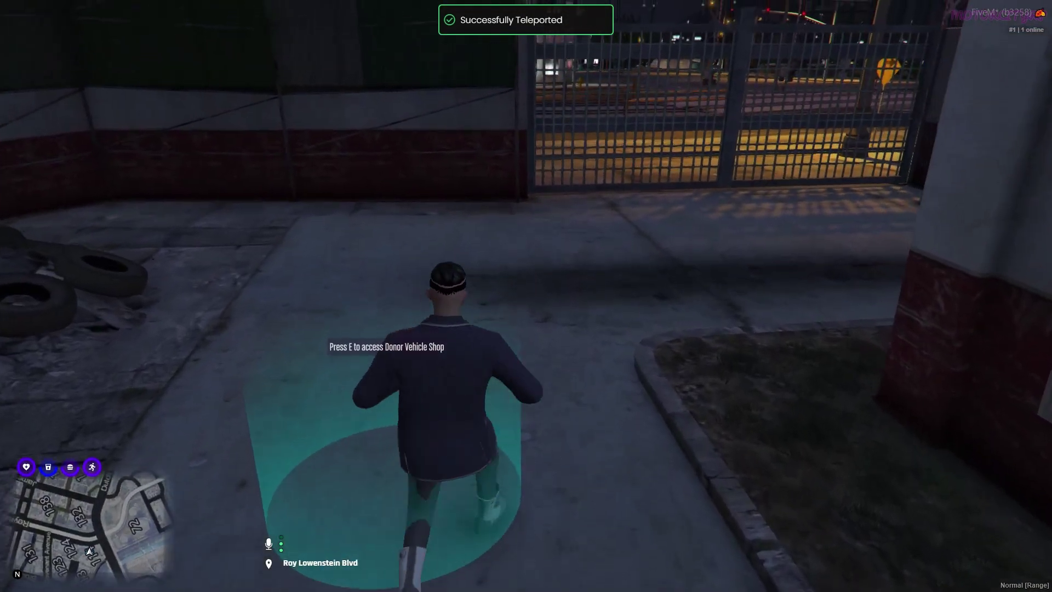
Buy the DEMON300 with insurance at the Donor Vehicle Shop for $516
key(e)
click(701, 168)
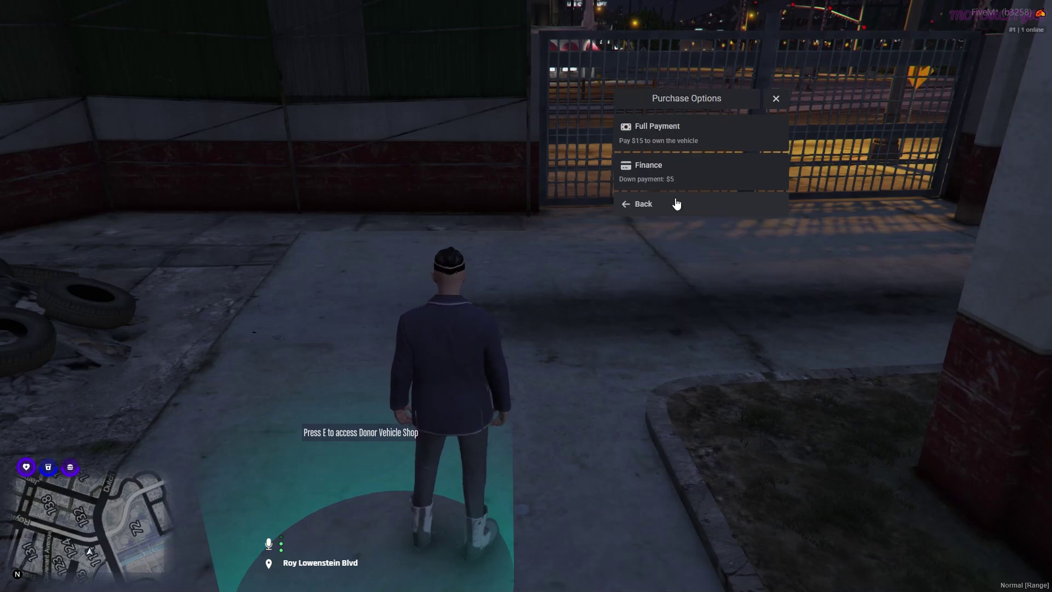
click(671, 164)
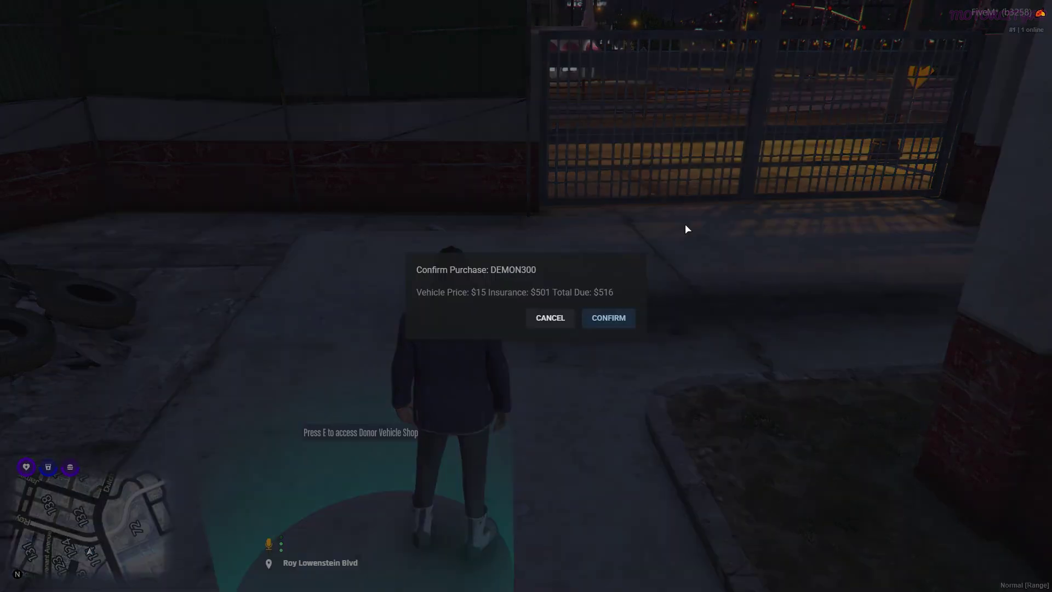
click(628, 321)
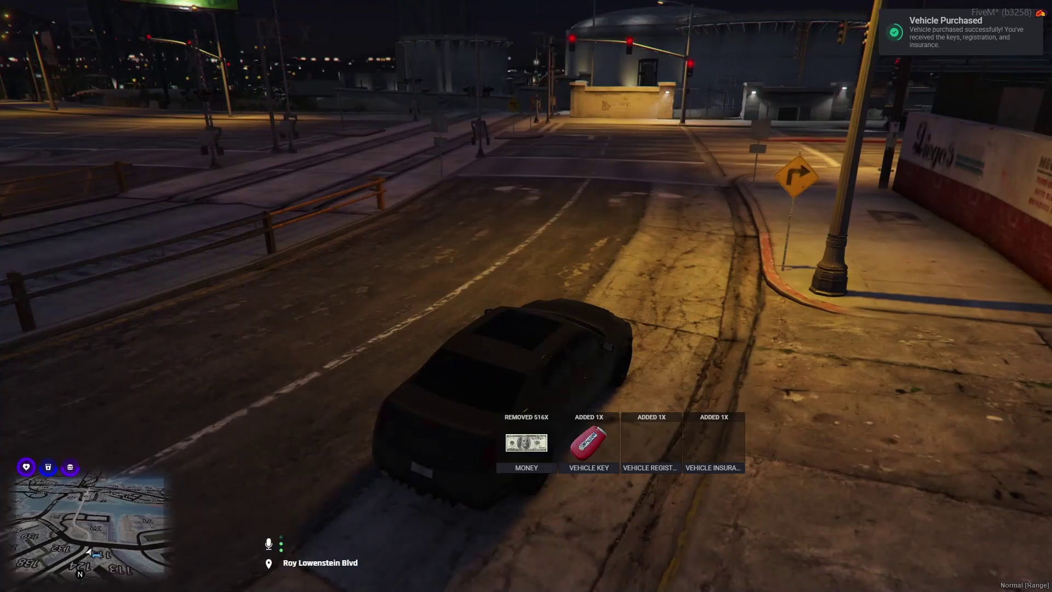
Get in the DEMON300 and run /carplay to open the YouTube CarPlay panel
key(q)
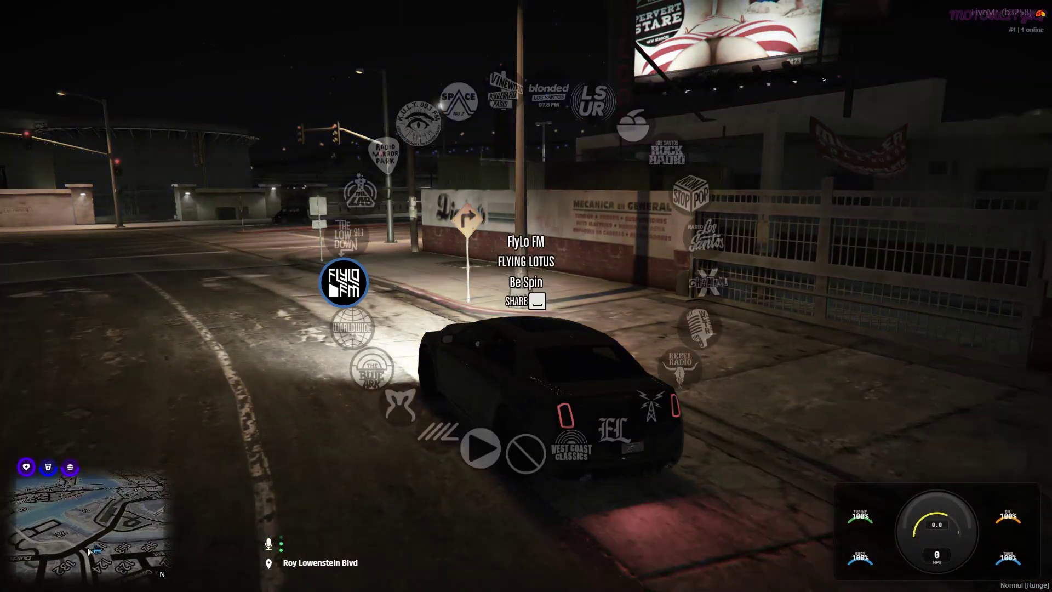
text(t/)
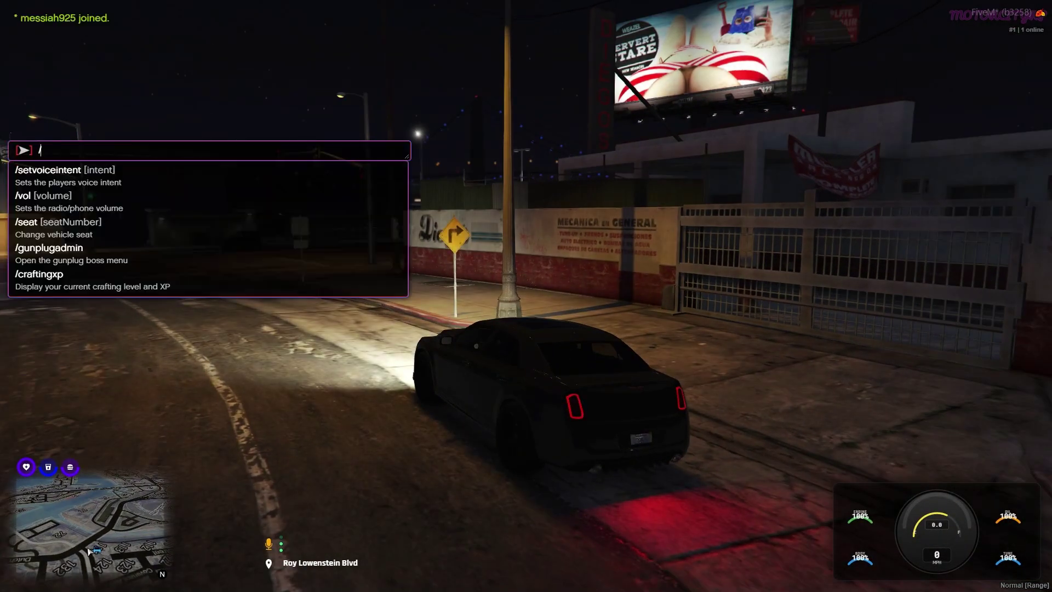
key(Return)
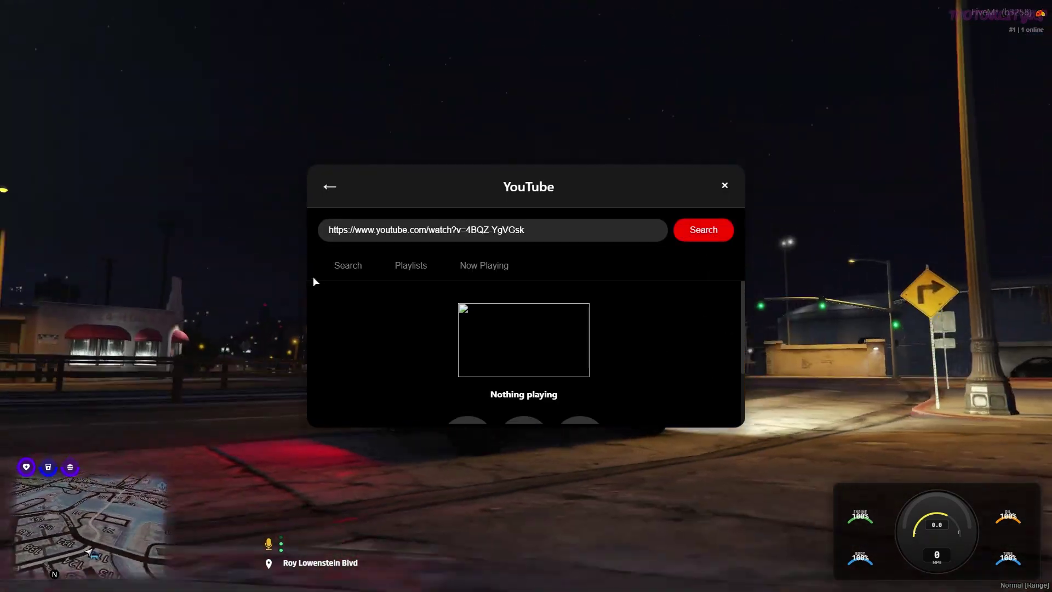
Search the pasted link to find Chuckyy - My World, then view the Chuckyy playlist
click(347, 268)
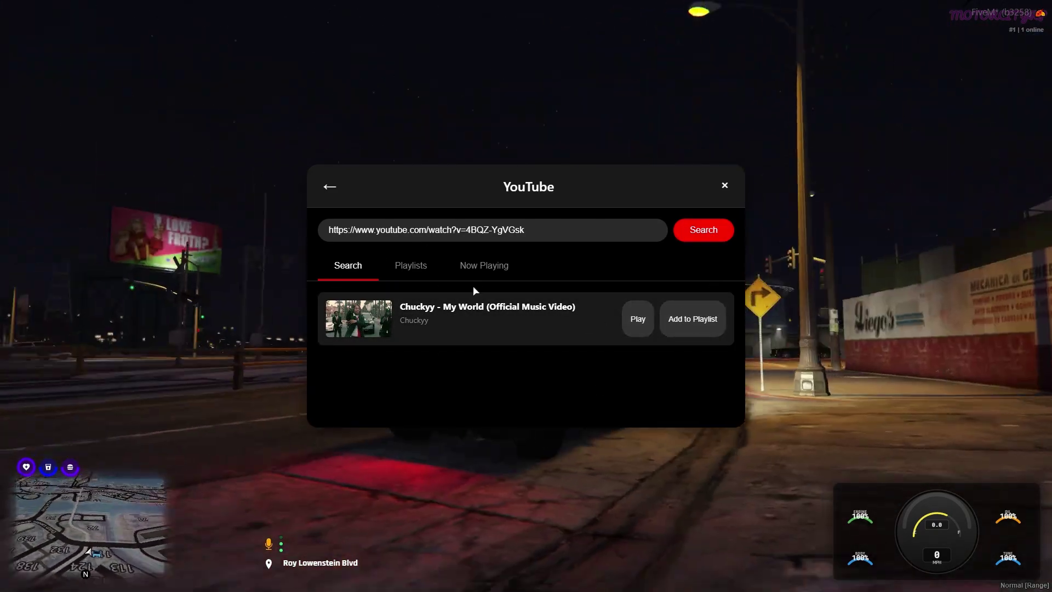
click(391, 266)
scroll(522, 301, up, 2)
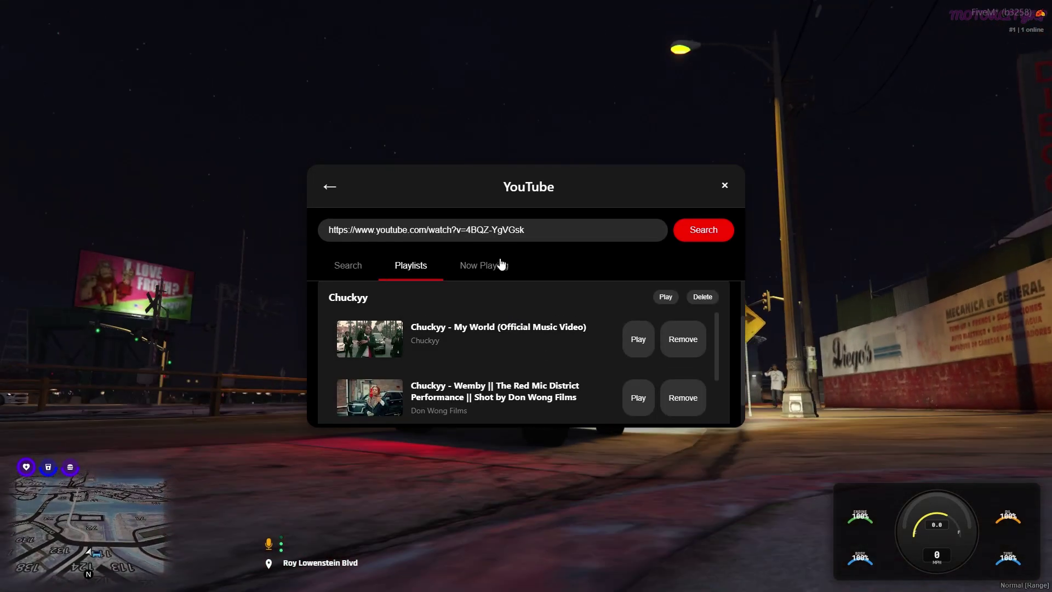
scroll(541, 307, up, 1)
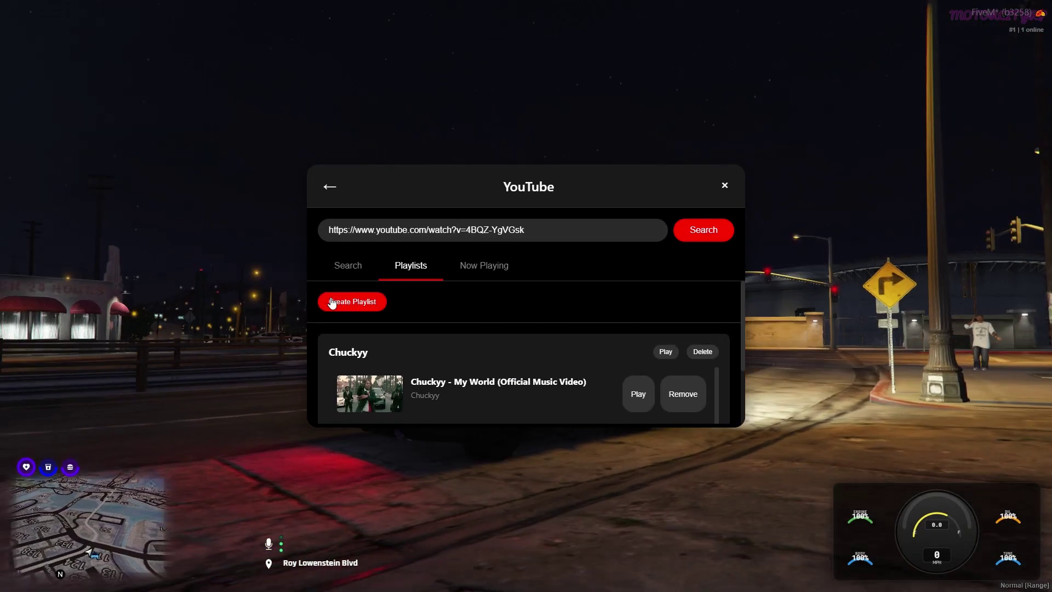
Start a new playlist, reopening CarPlay with /carplay twice to get the name form
click(332, 303)
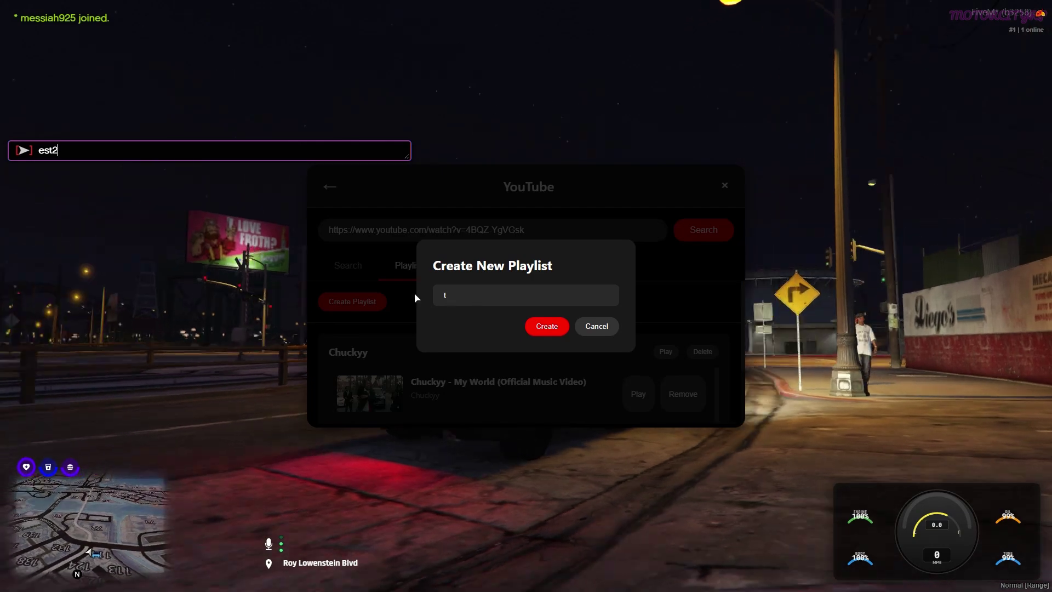
key(Escape)
key(Escape)
text(t/carpl)
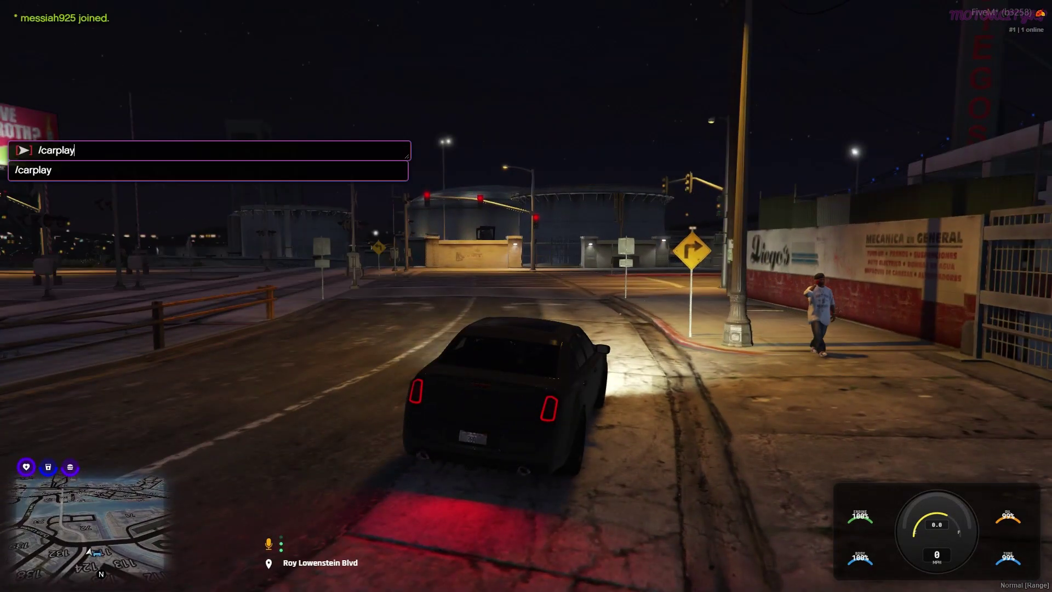
text(ay)
key(Return)
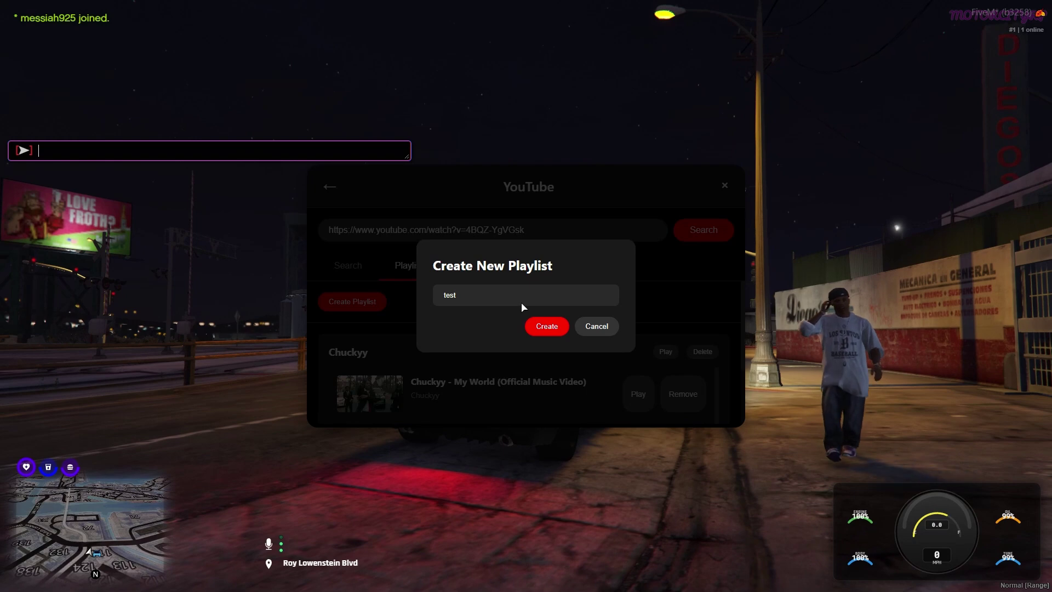
key(Escape)
key(Escape)
text(t/car)
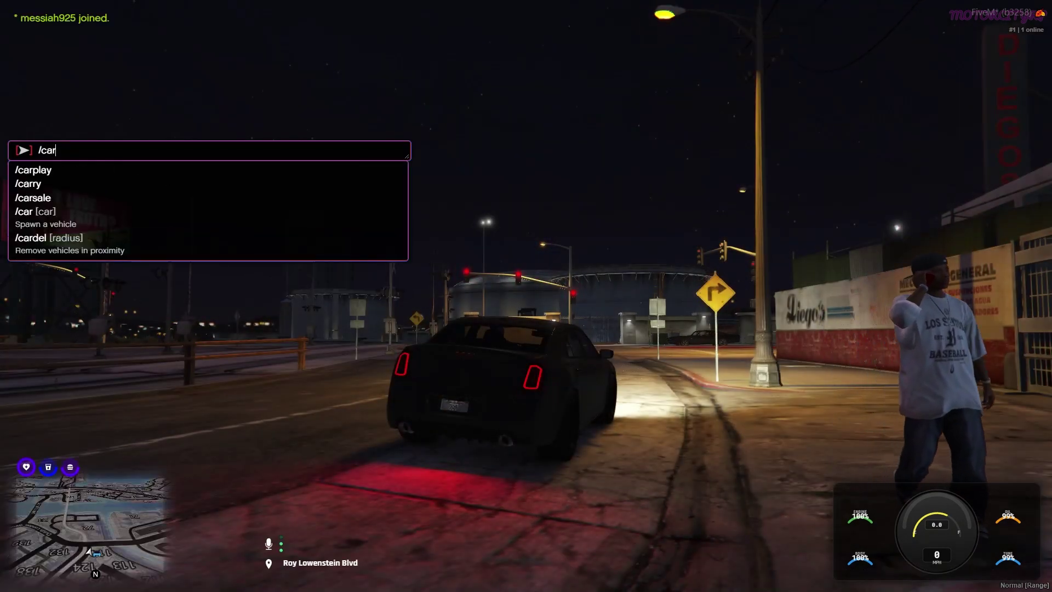
text(play)
key(Return)
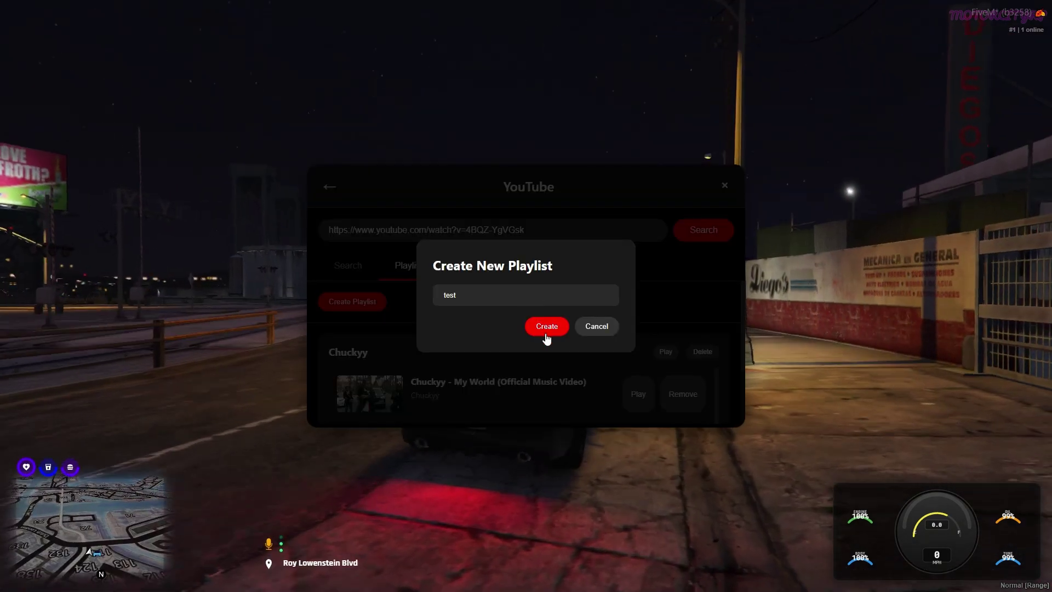
Replace the playlist name with loverboy and create it
click(477, 296)
drag(476, 296, 434, 304)
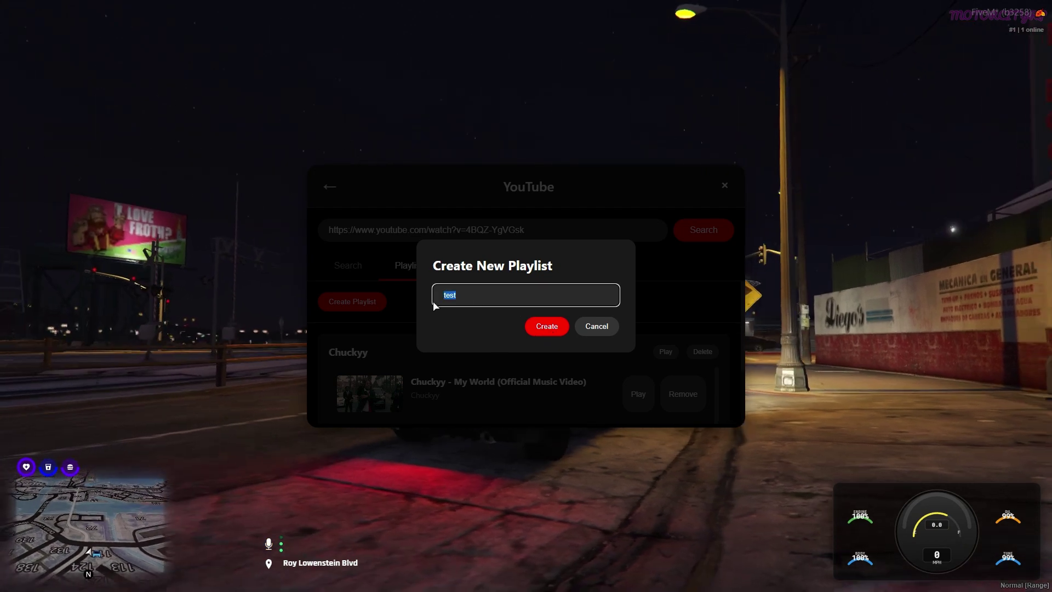
text(loverboy)
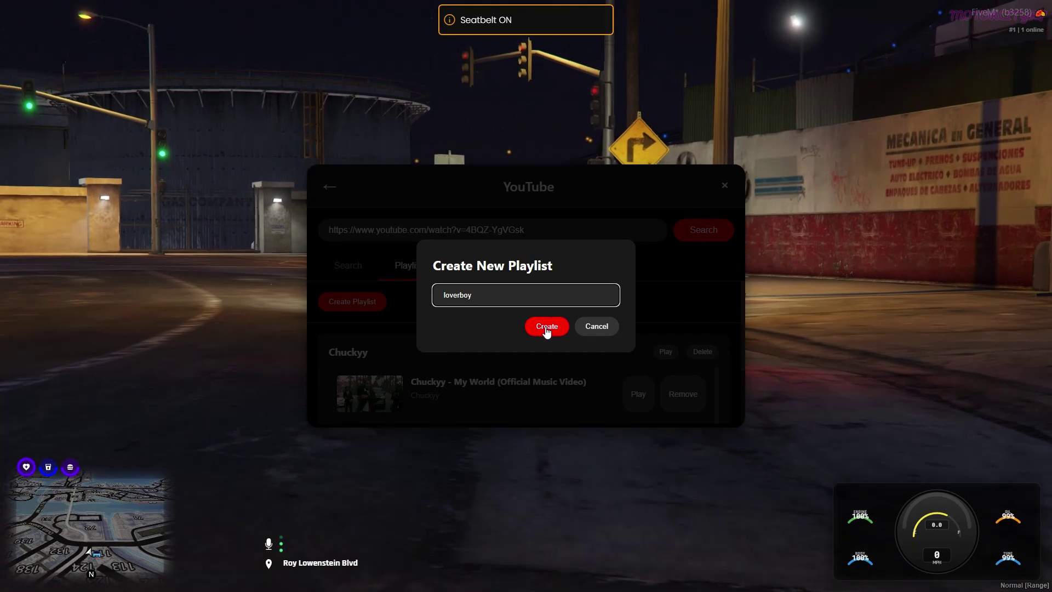
click(547, 327)
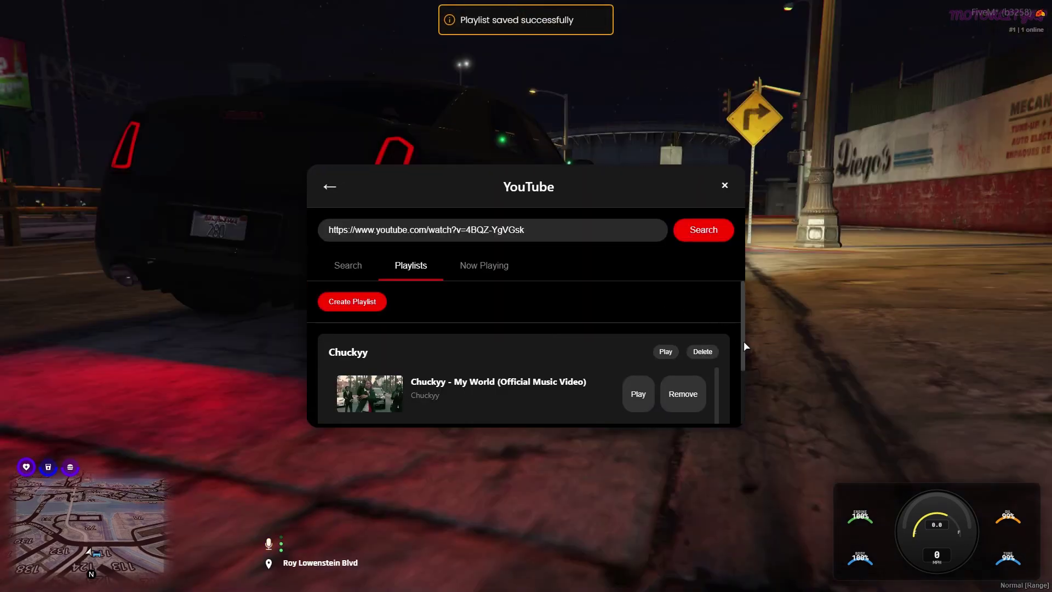
Browse the playlists list to confirm loverboy was added
drag(743, 341, 728, 426)
scroll(615, 358, down, 2)
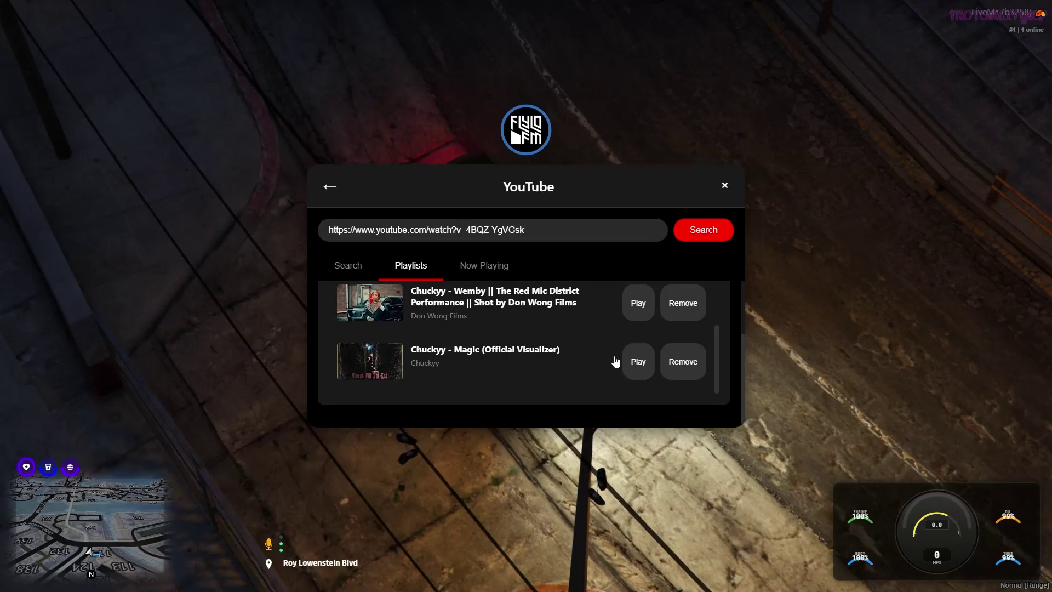
scroll(616, 362, up, 2)
click(339, 268)
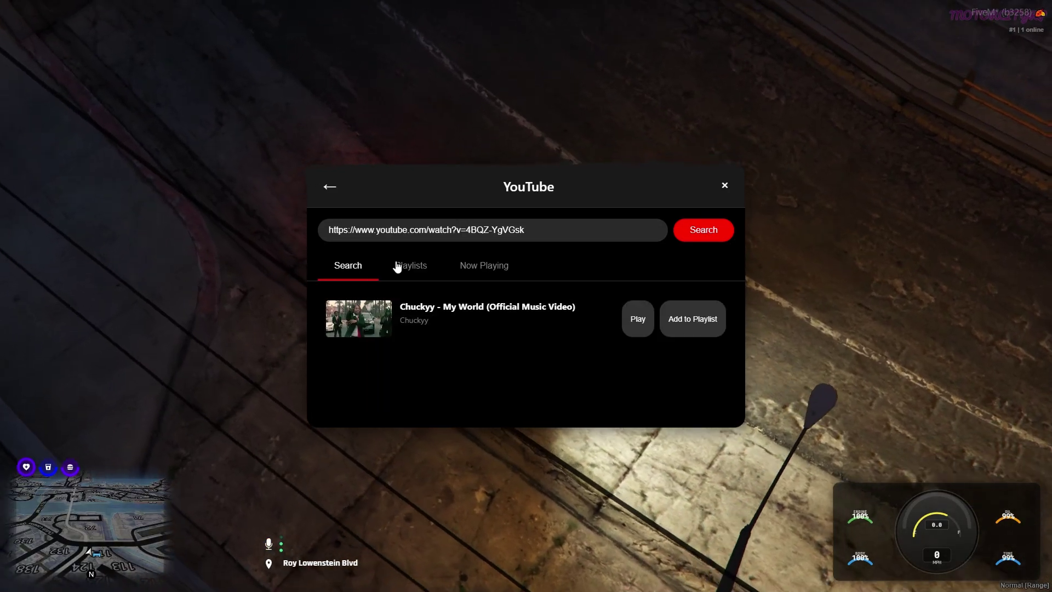
click(405, 267)
scroll(482, 326, up, 2)
scroll(488, 327, down, 2)
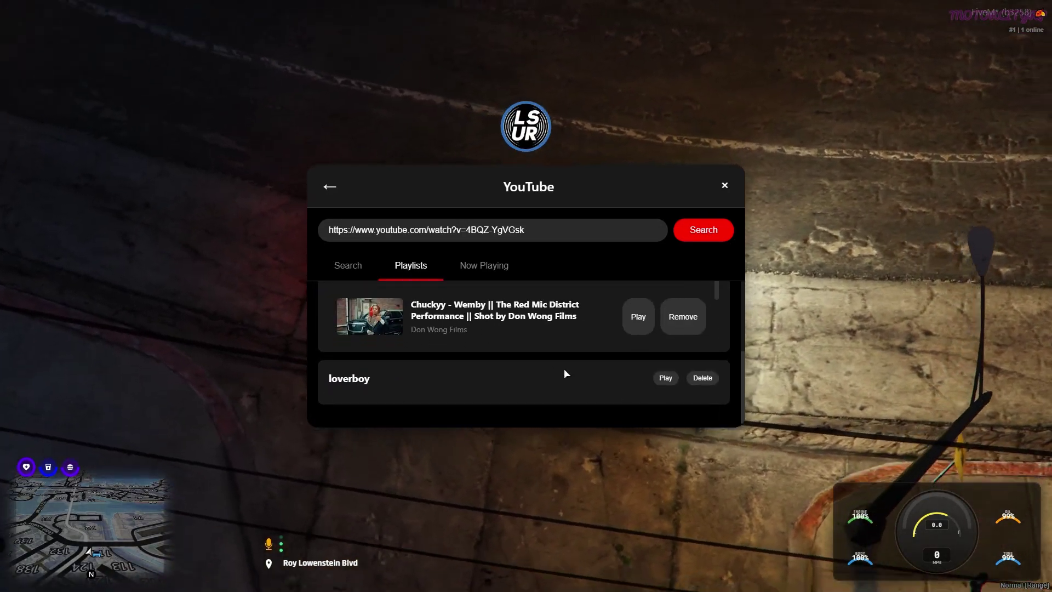
Scroll up to the Chuckyy playlist and play My World
click(375, 270)
click(414, 267)
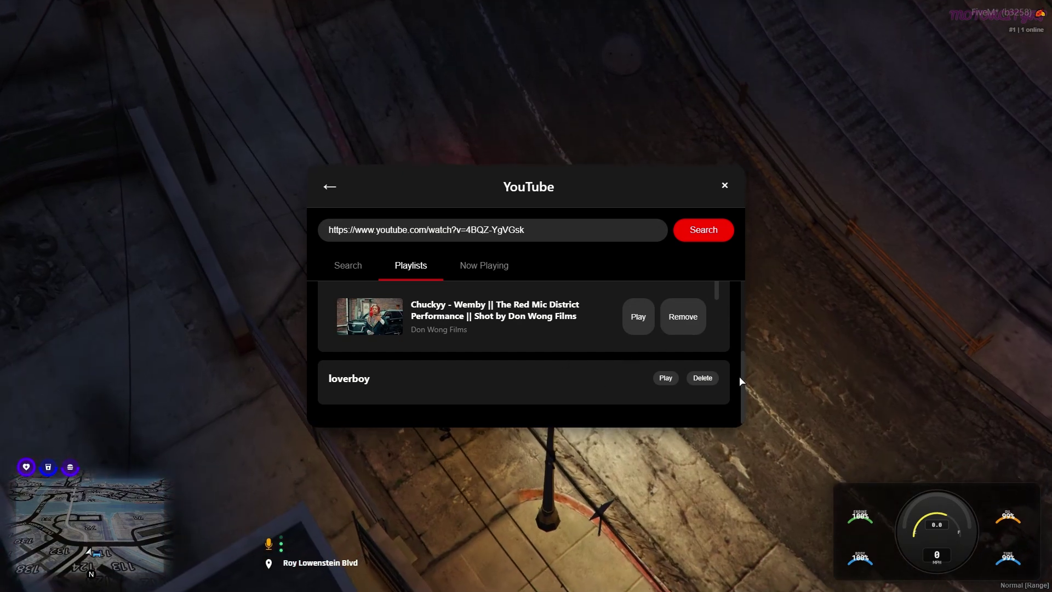
drag(741, 376, 747, 338)
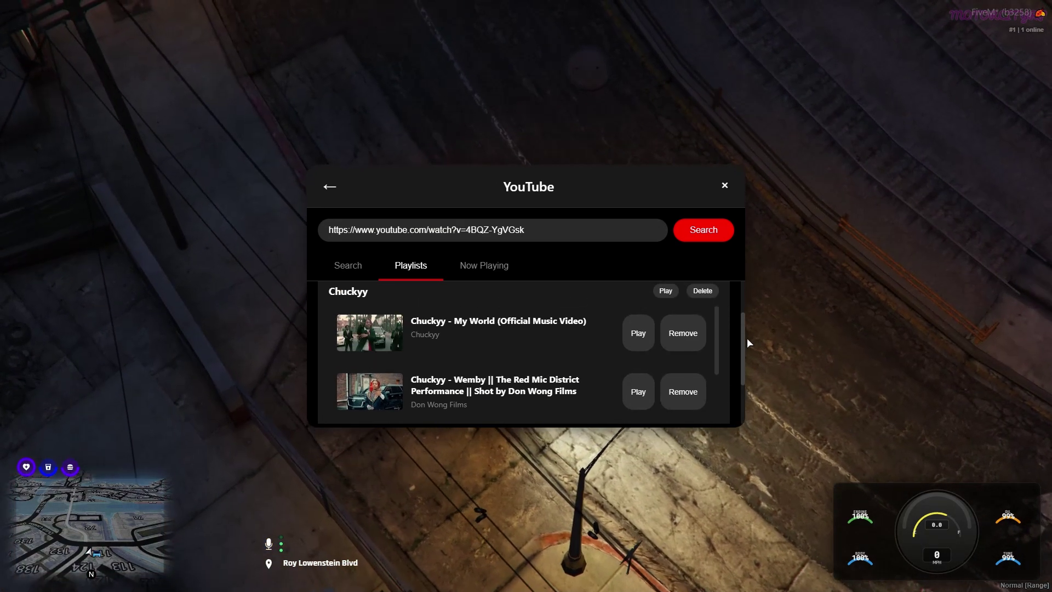
click(645, 333)
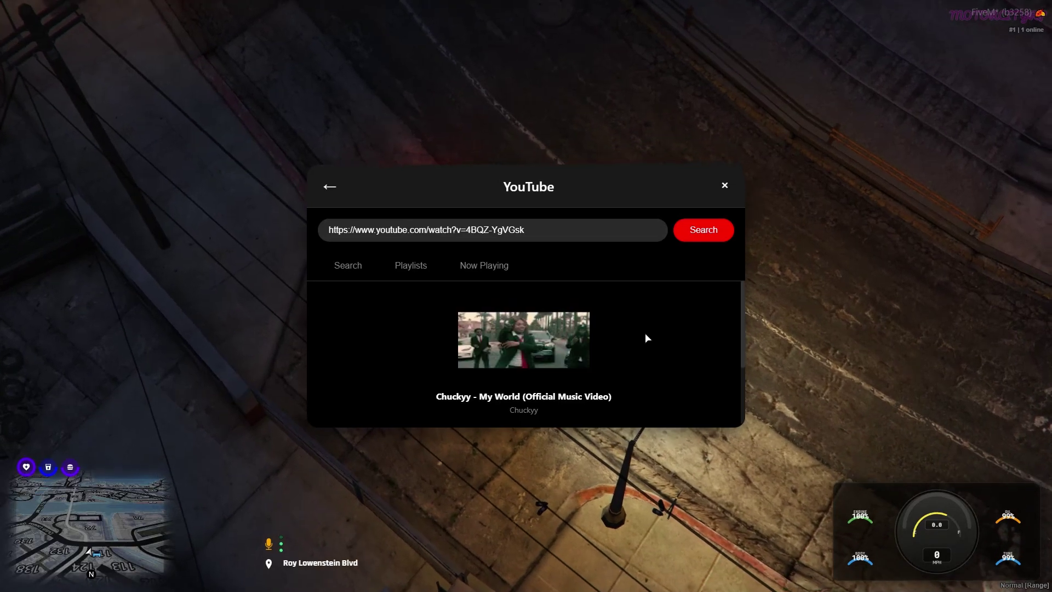